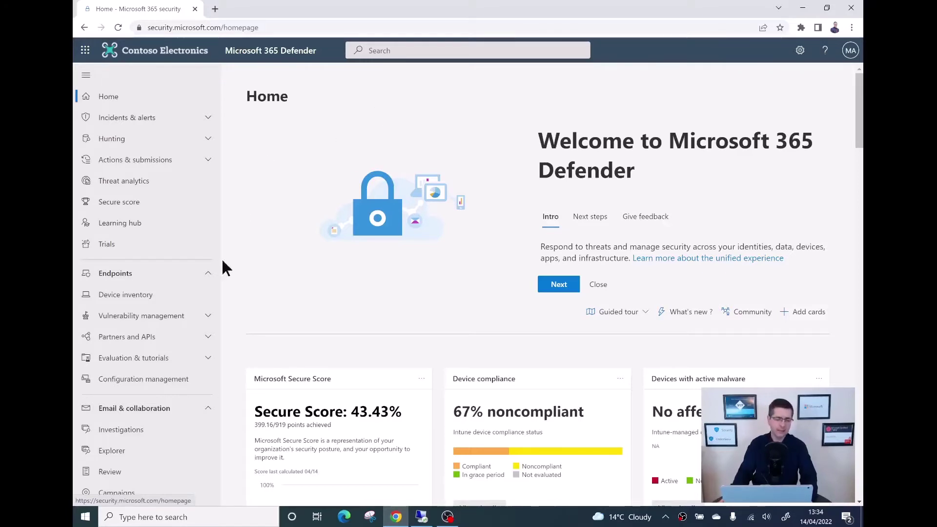
- Open the Endpoints Device inventory to list all 13 devices with their tags
click(134, 303)
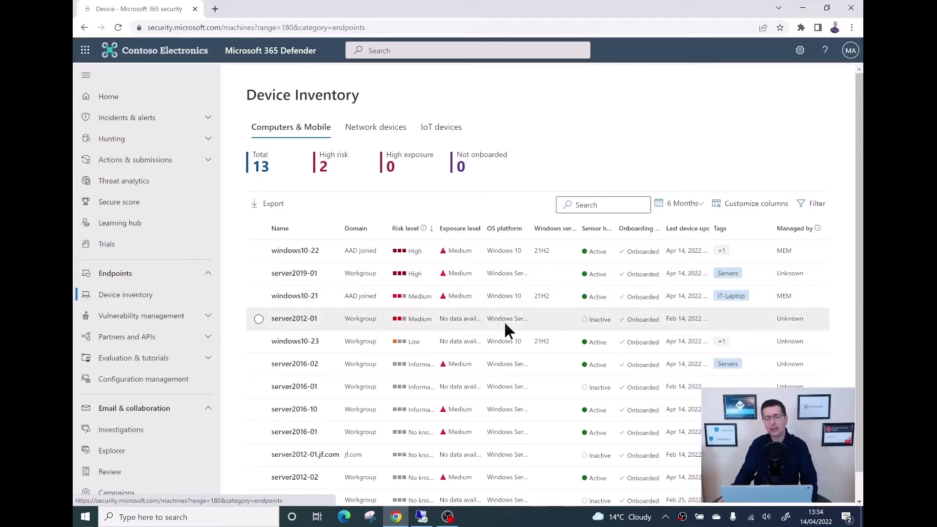
- In the device inventory filter, enter Servers as the Tags criterion
click(814, 212)
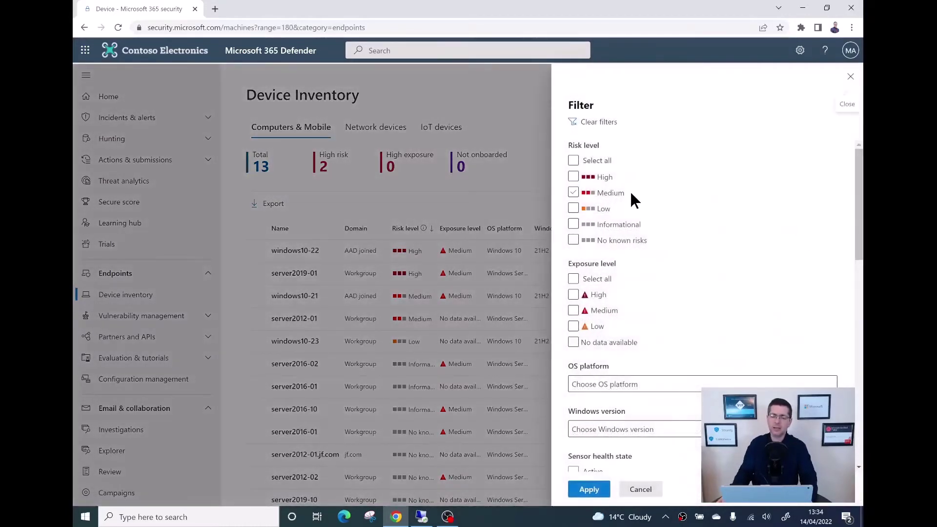
click(631, 194)
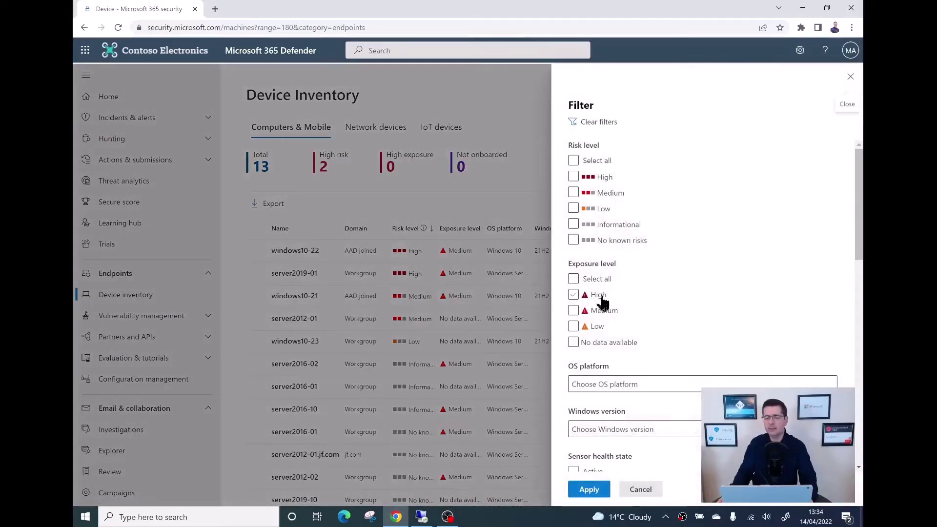
click(607, 279)
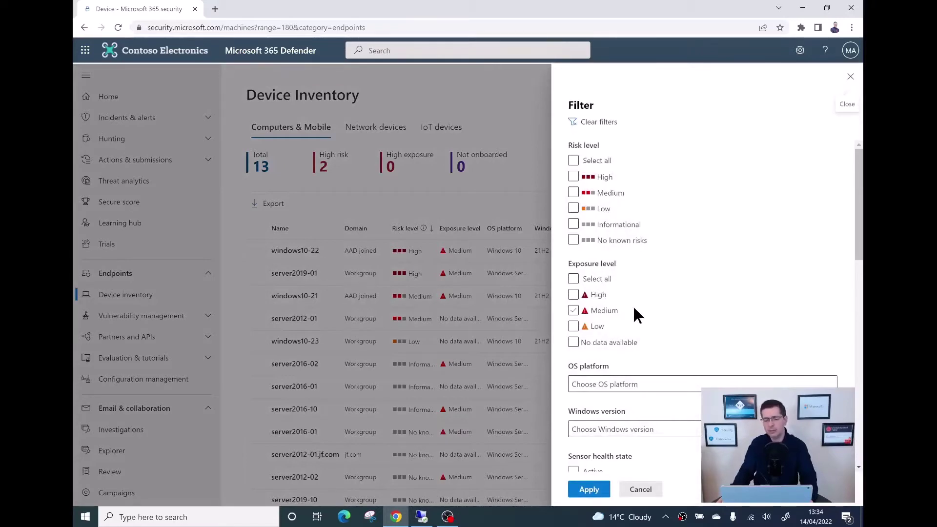
scroll(633, 305, down, 1)
scroll(634, 305, down, 11)
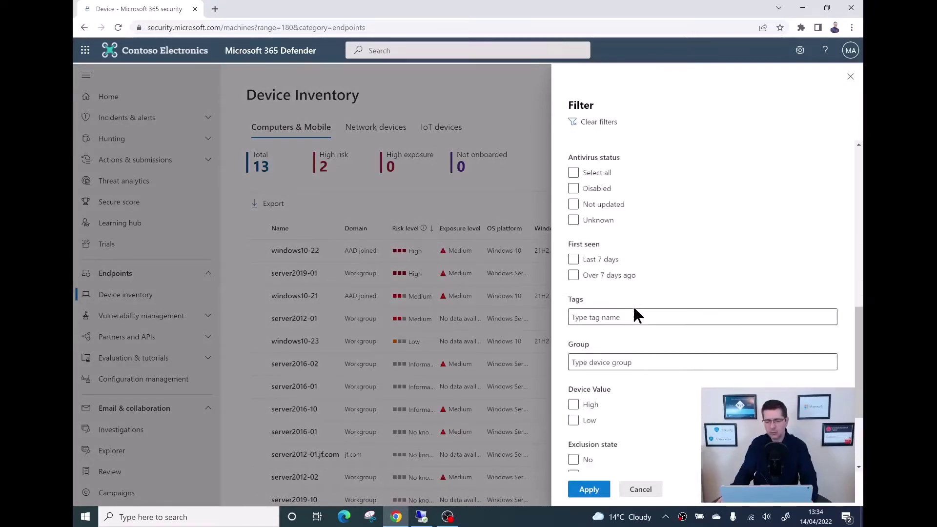
click(604, 210)
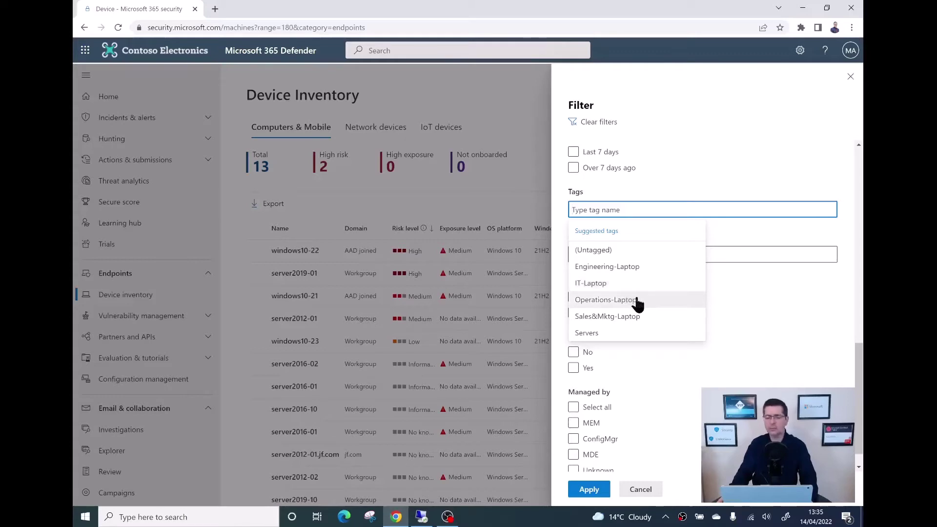
click(603, 335)
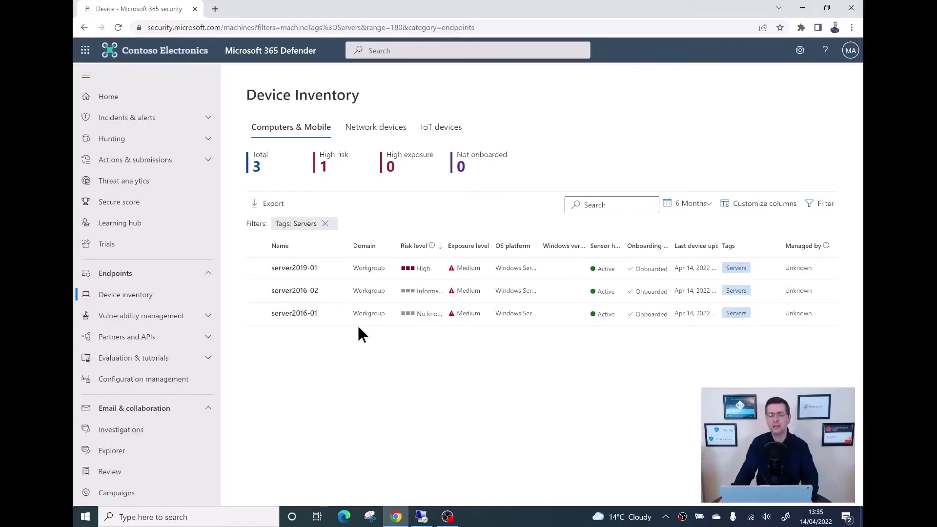
- Remove the Servers tag from the filter and reapply it to list all 13 devices
click(830, 208)
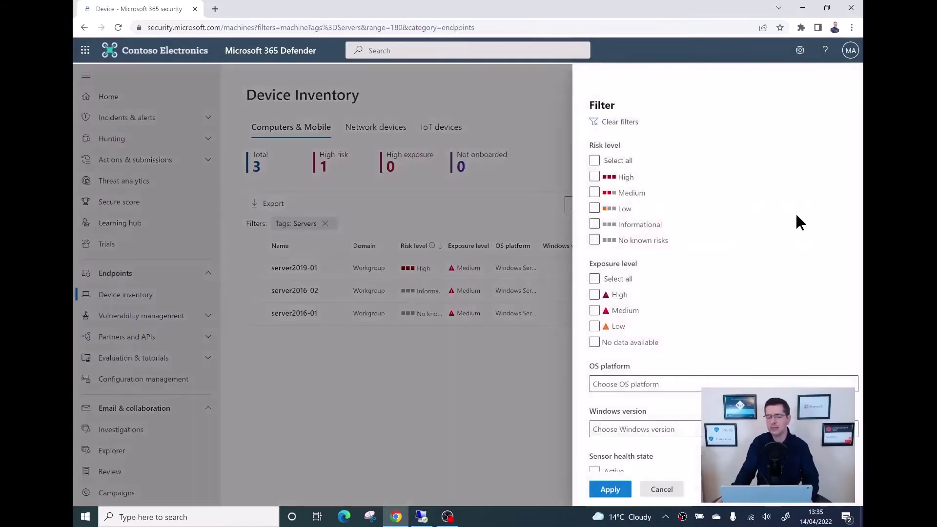
scroll(744, 303, down, 15)
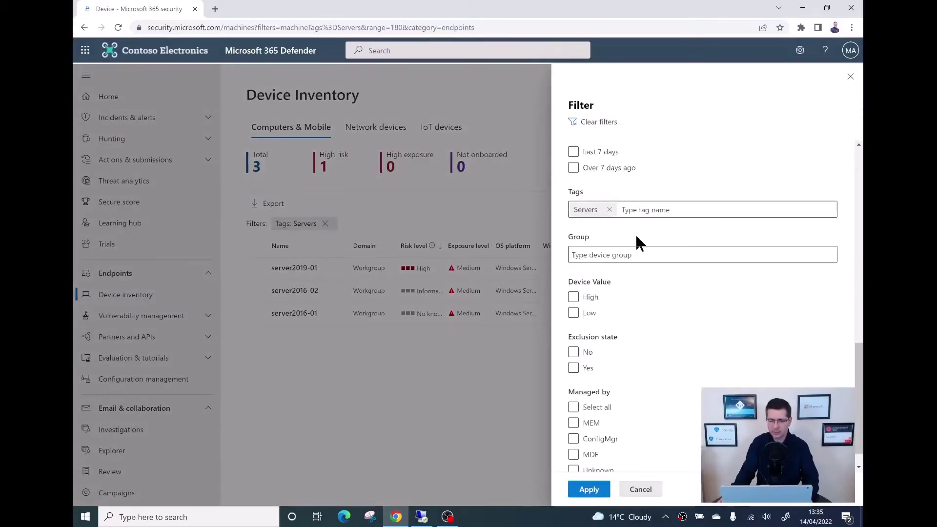
click(610, 209)
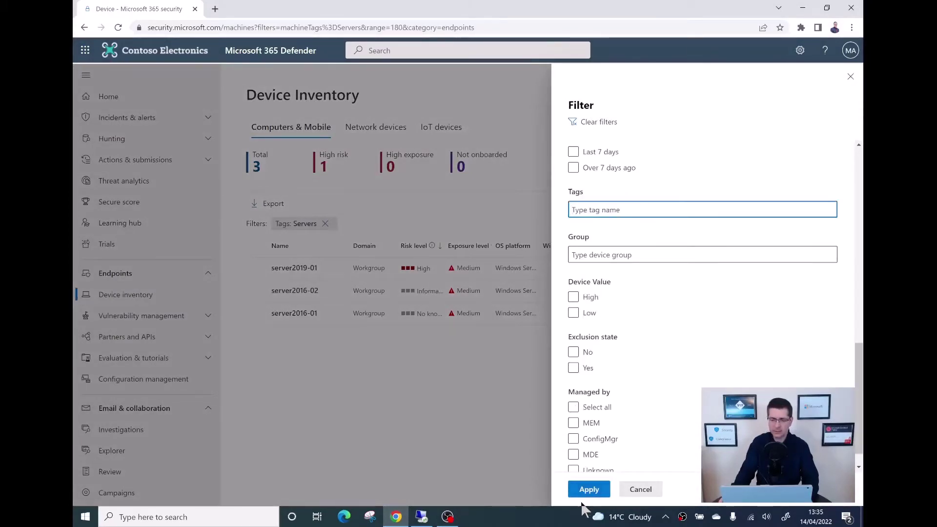
click(588, 489)
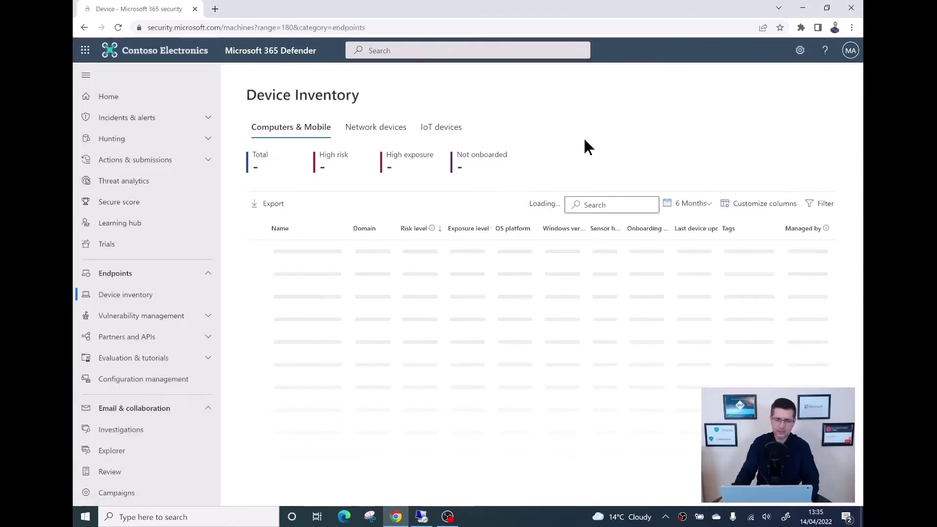
scroll(366, 338, down, 1)
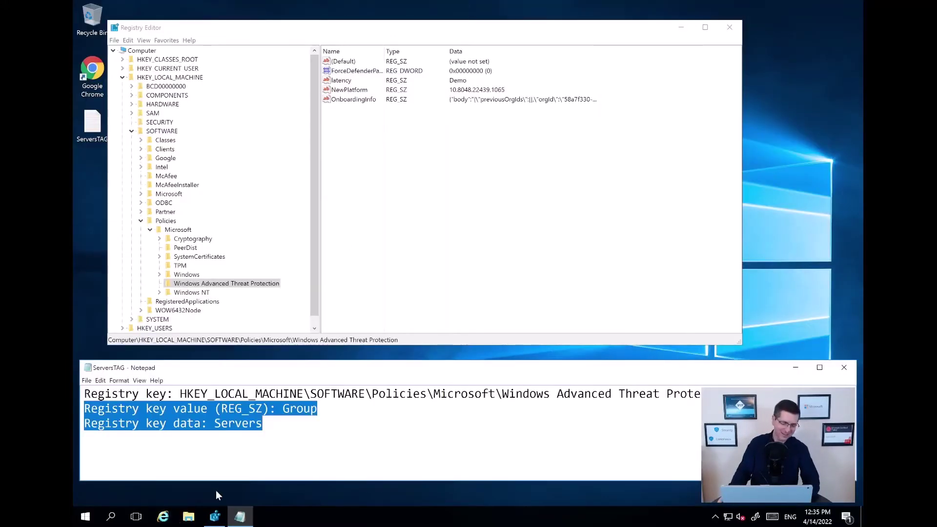
- Run hostname in an administrator Command Prompt to confirm Server2016-10, then close it
key(super)
text(cmd)
key(Return)
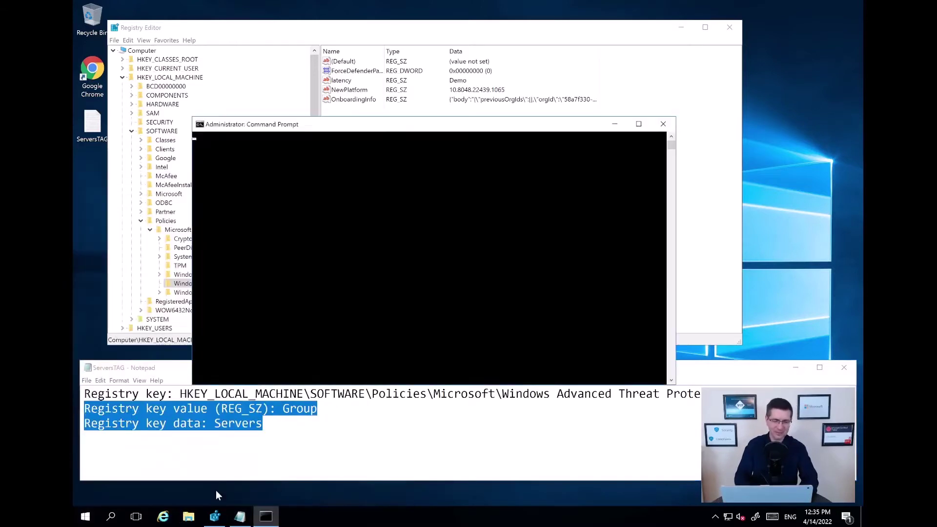
text(host)
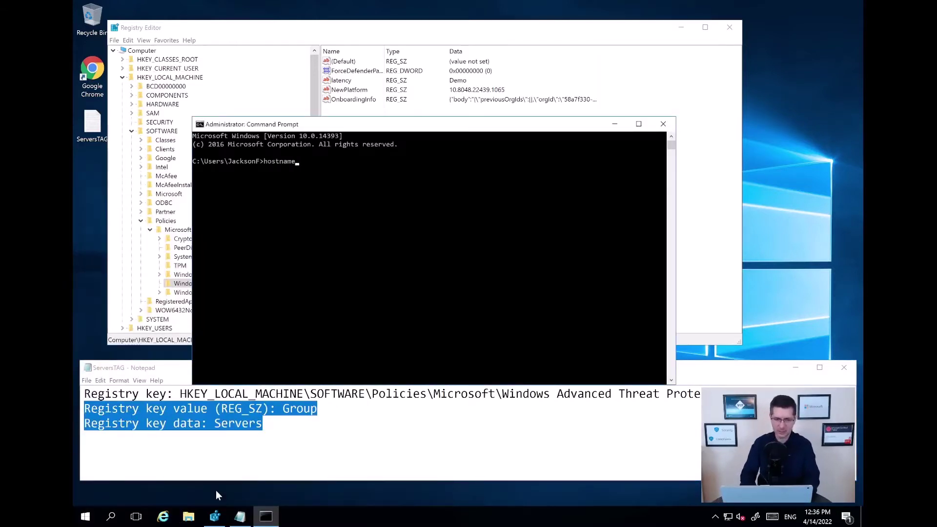
text(name)
key(Return)
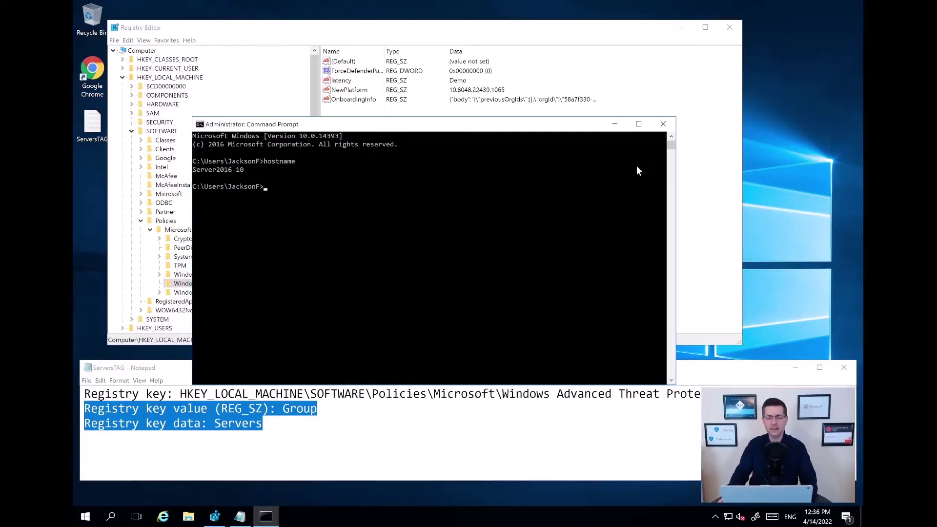
click(664, 127)
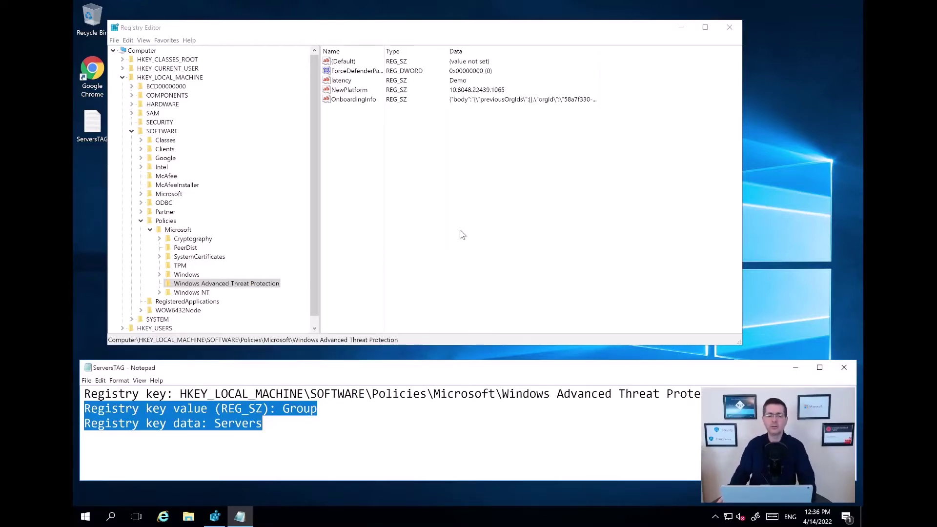
- Bring Registry Editor forward and select only DeviceTagging from the key path in the notes
click(318, 179)
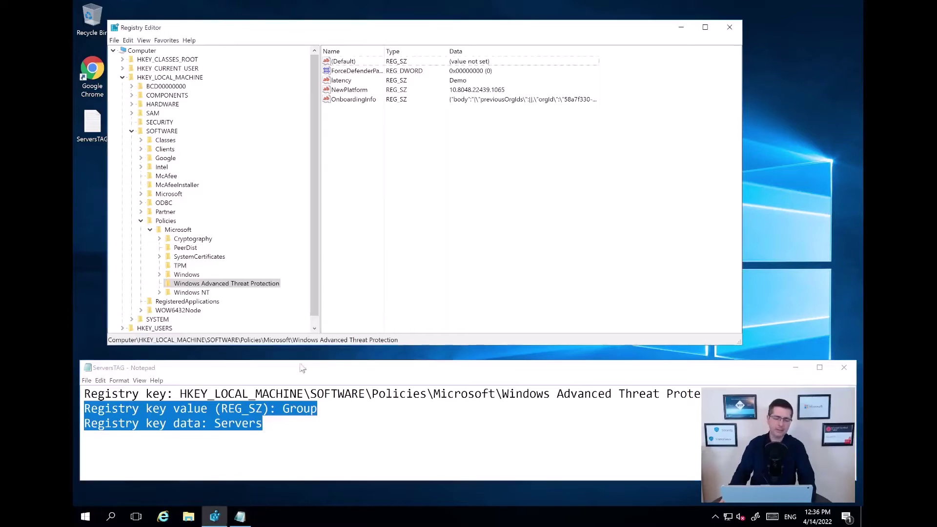
click(227, 394)
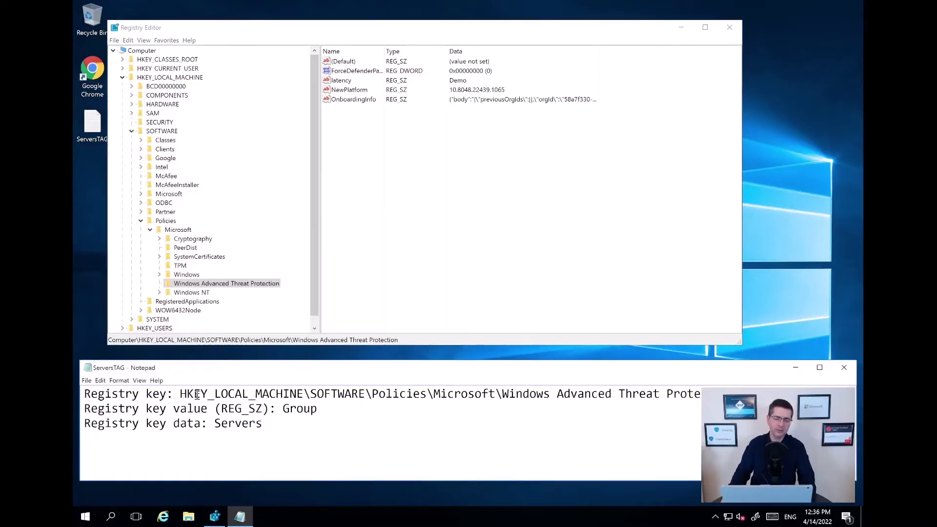
drag(197, 396, 362, 398)
click(360, 405)
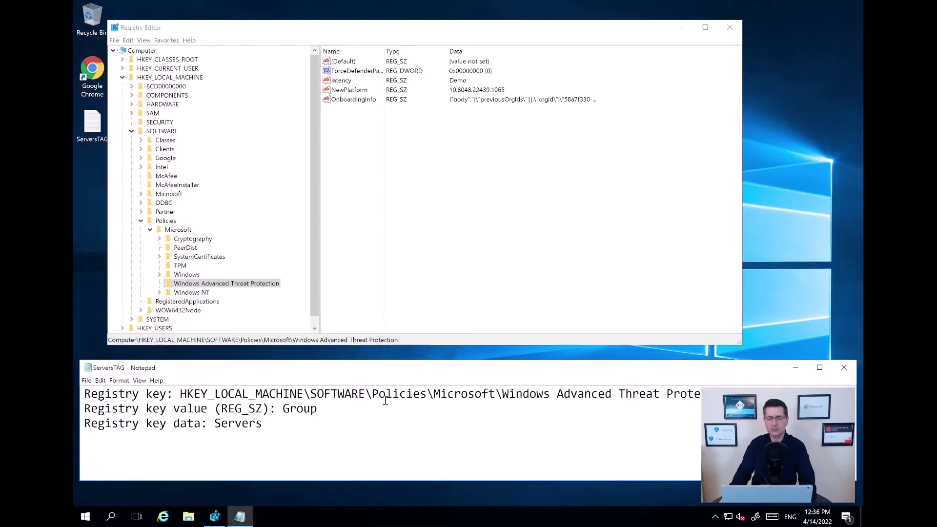
drag(428, 393, 661, 405)
click(690, 405)
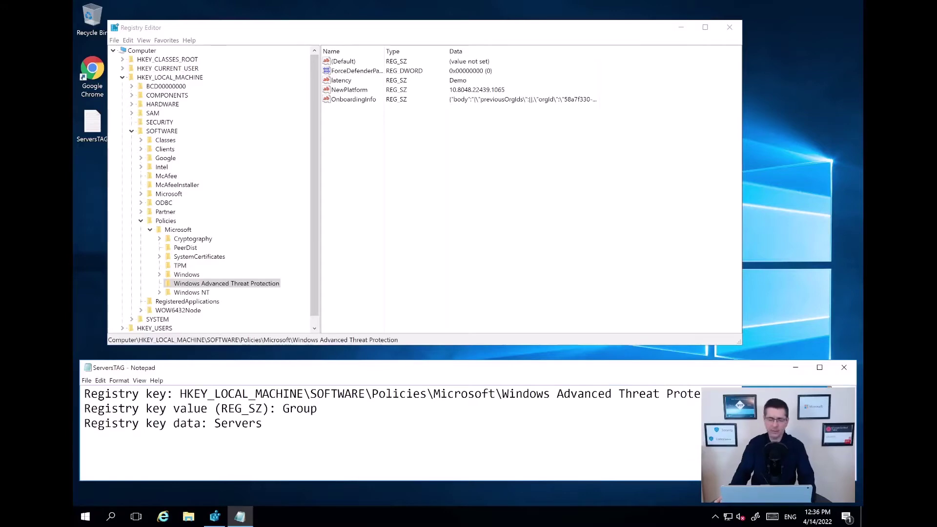
drag(741, 394, 831, 394)
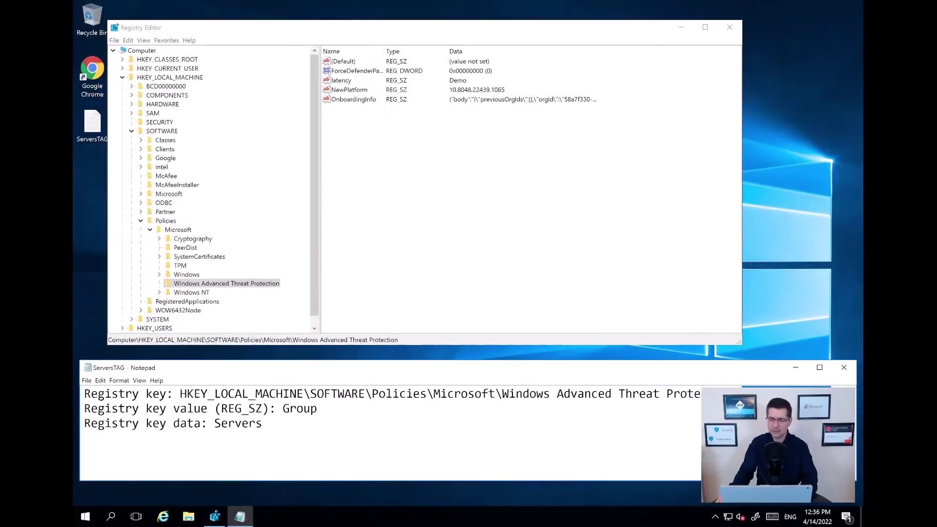
- Create a DeviceTagging key under Windows Advanced Threat Protection, pasting the name copied from the notes
right_click(631, 395)
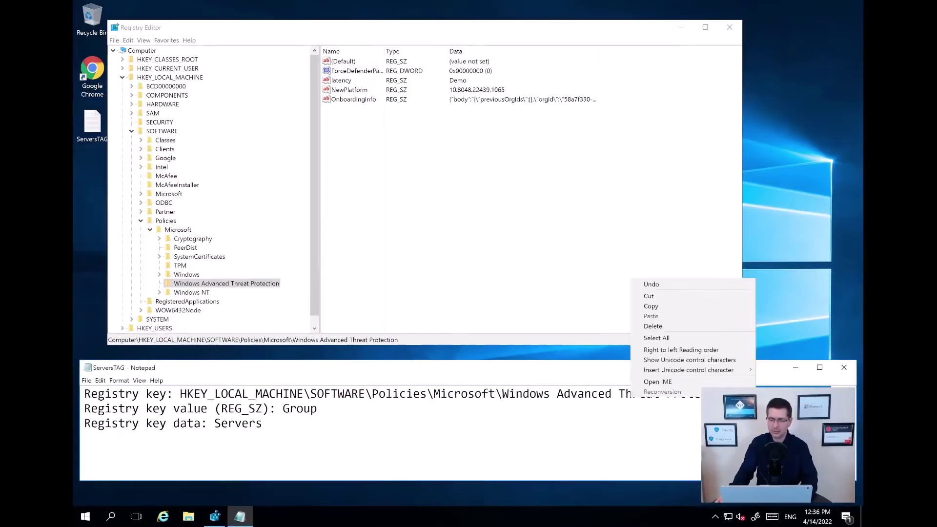
click(672, 308)
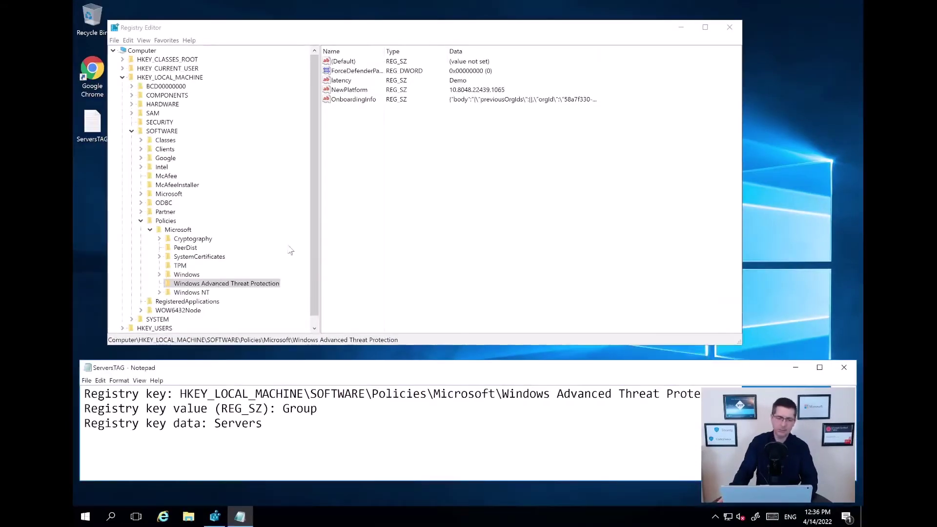
click(253, 284)
right_click(343, 171)
mouse_move(356, 177)
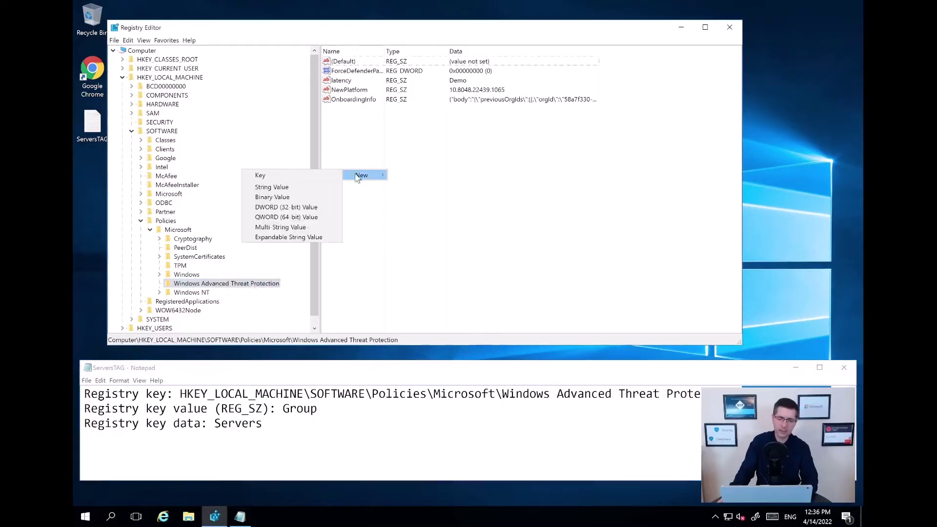
click(308, 177)
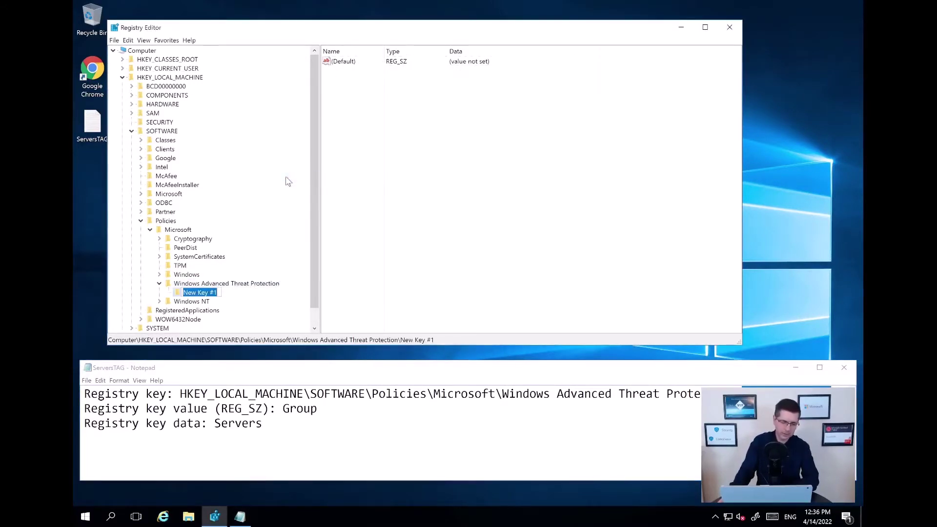
key(ctrl+v)
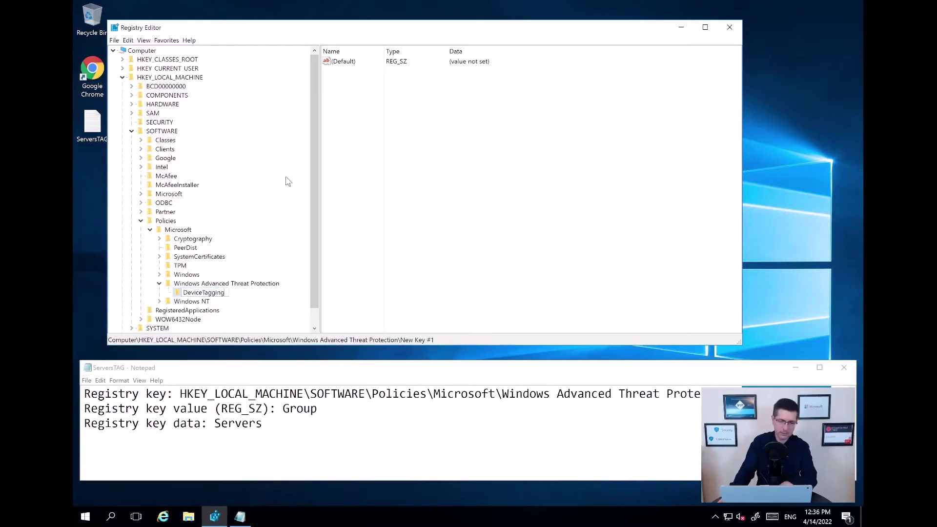
click(352, 211)
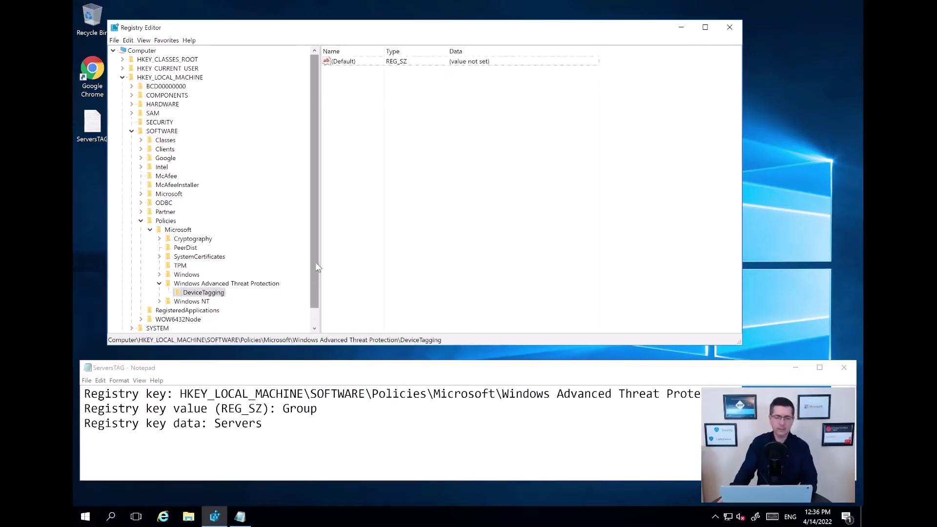
- Add a string value named Group, copied from the notes, to the DeviceTagging key
drag(316, 262, 313, 291)
click(224, 410)
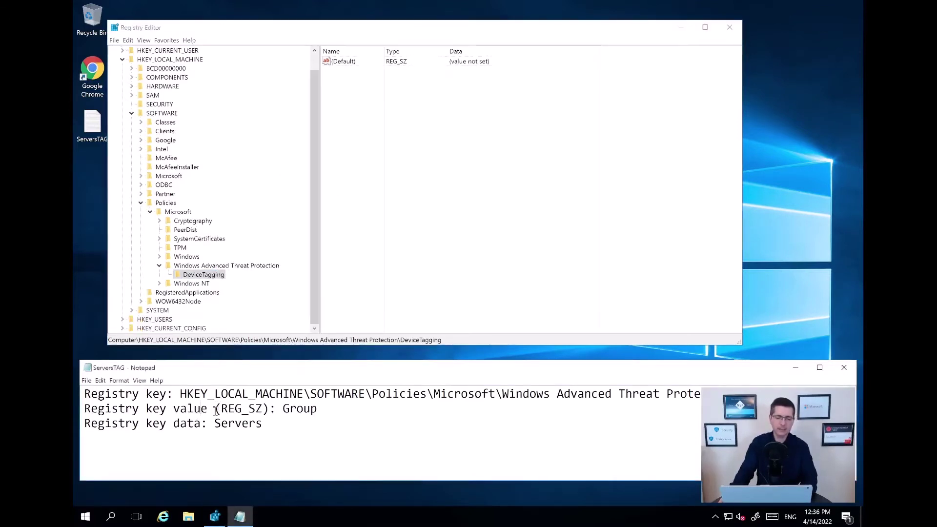
double_click(289, 408)
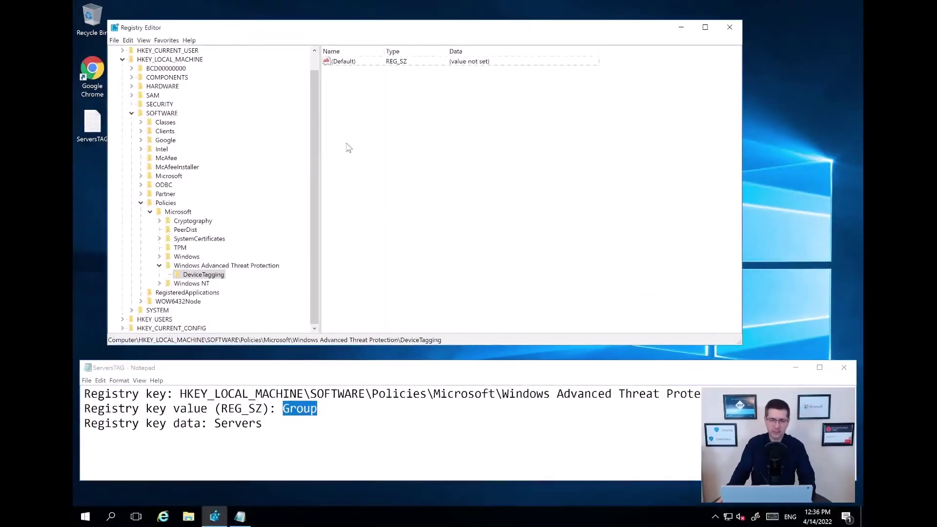
right_click(347, 147)
mouse_move(361, 148)
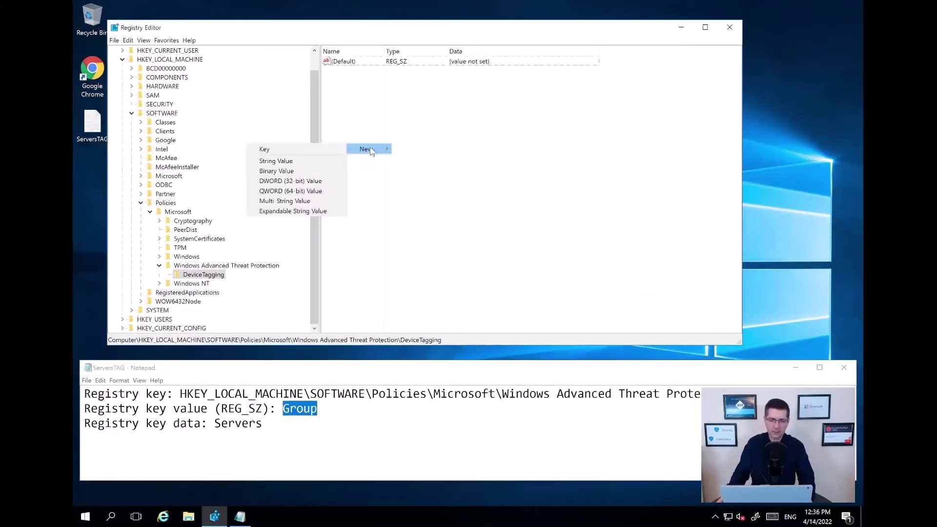
click(300, 163)
key(ctrl+v)
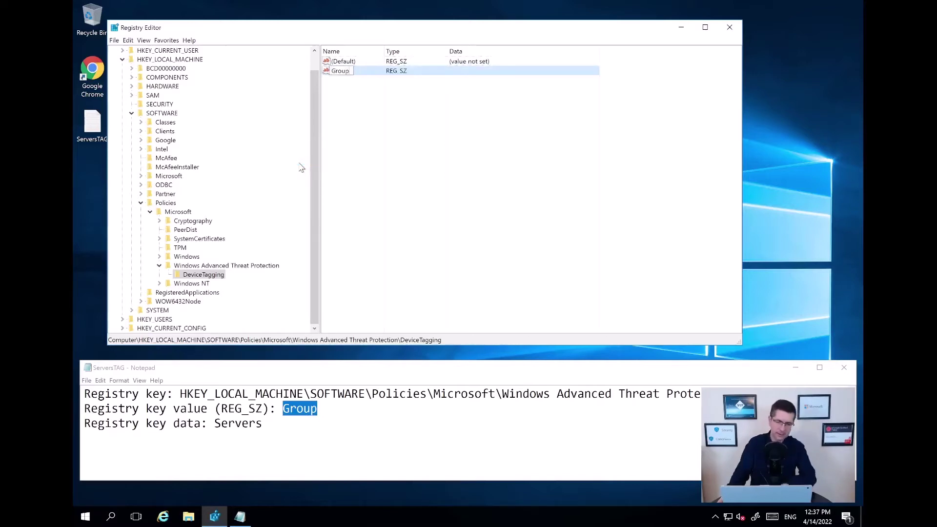
key(Return)
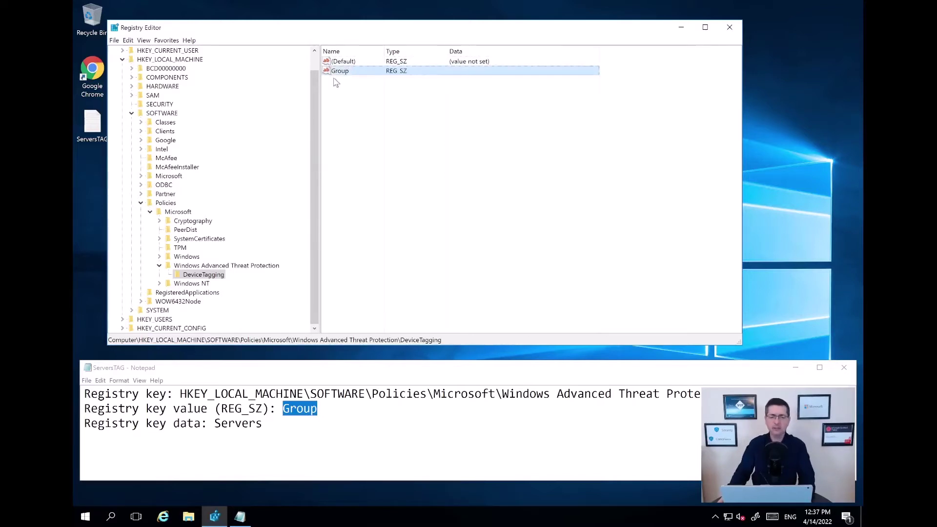
- Set the Group value's data to Servers, pasted from the notes
double_click(346, 72)
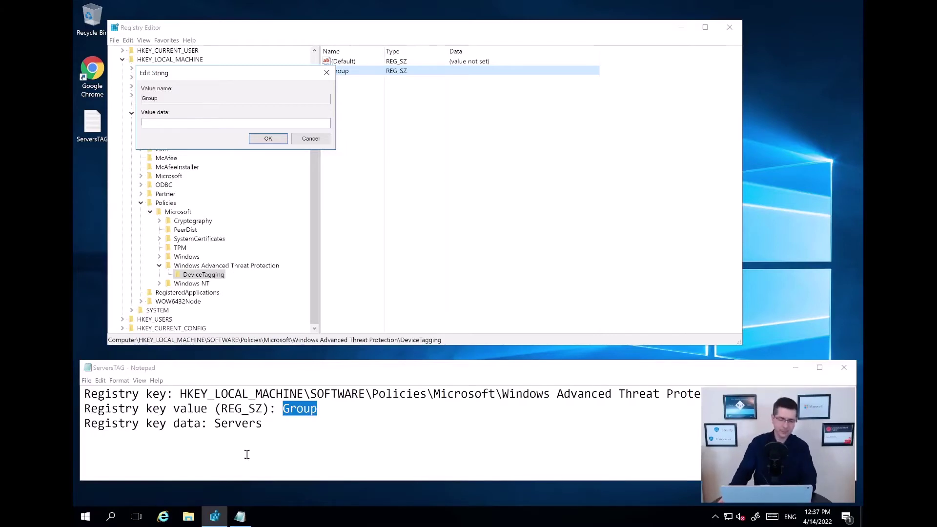
double_click(234, 429)
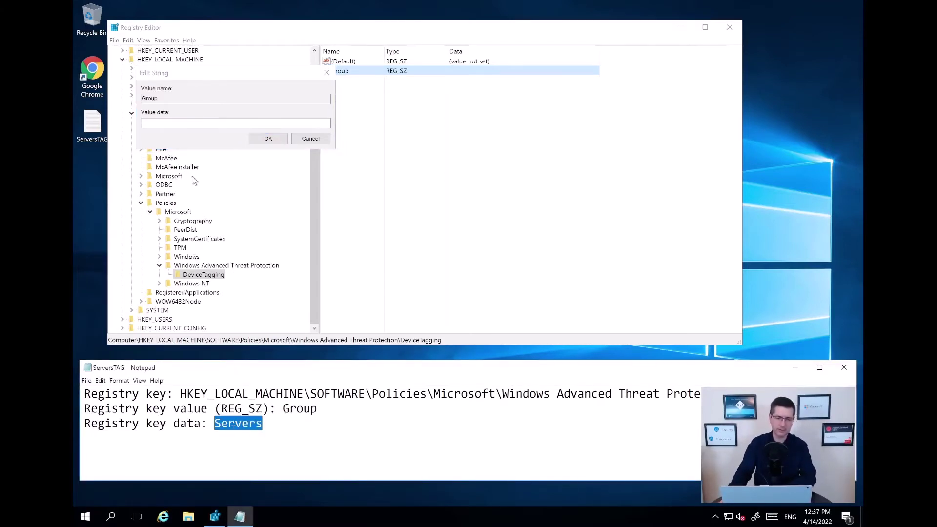
click(186, 124)
key(ctrl+v)
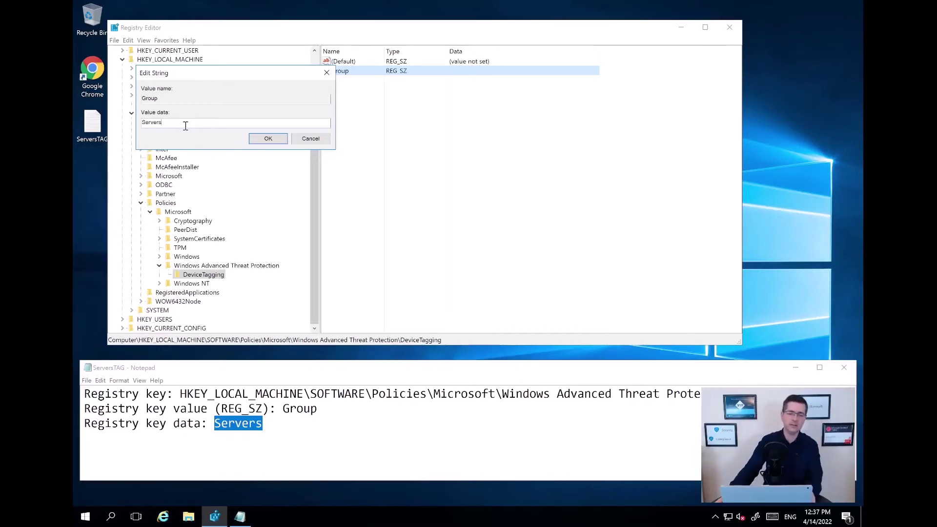
click(274, 142)
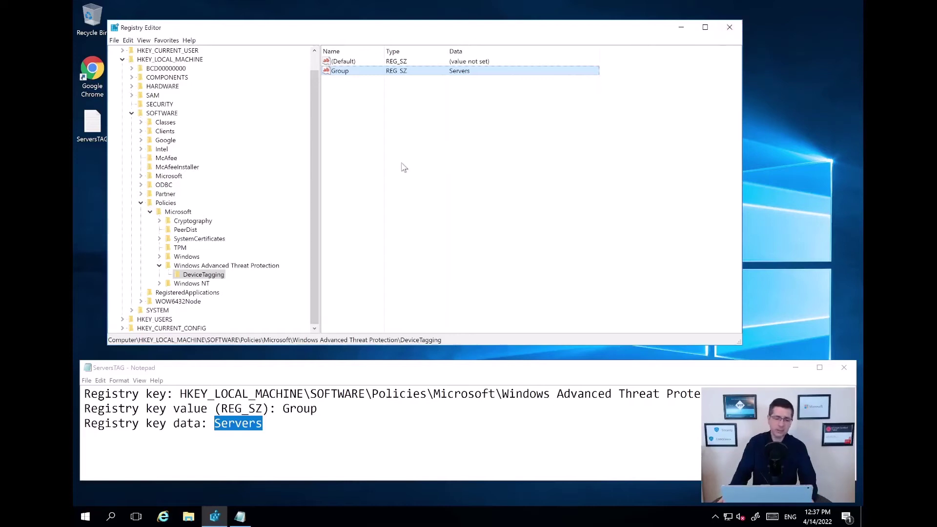
click(292, 449)
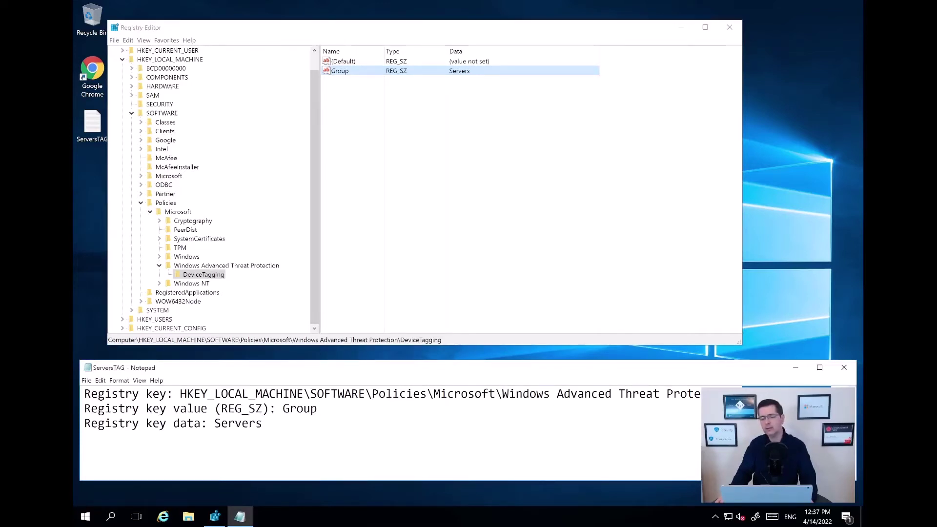
- Check Group and Servers against the notes, then close Notepad and Registry Editor
double_click(304, 409)
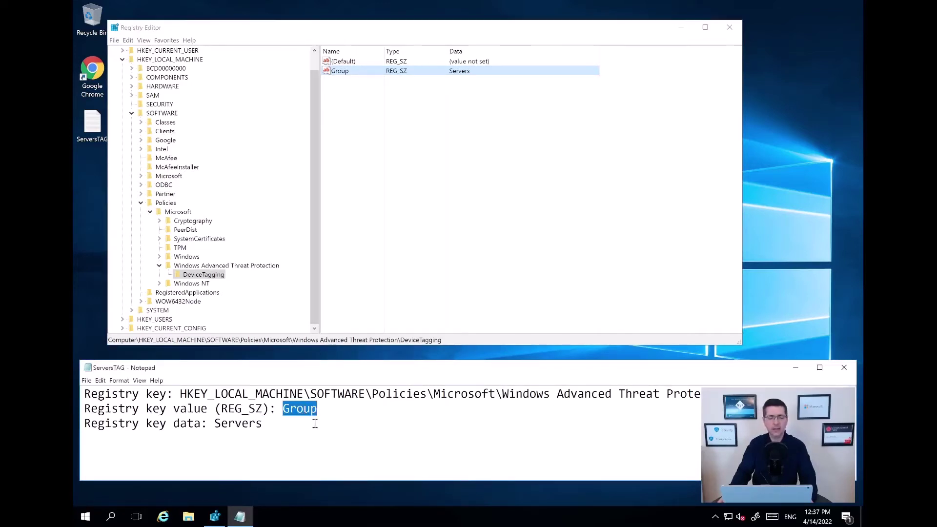
double_click(246, 428)
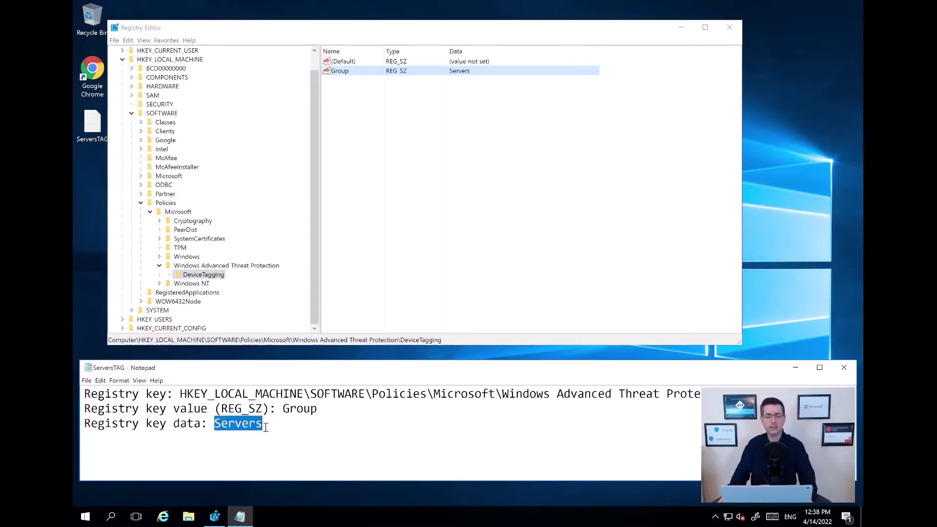
click(572, 305)
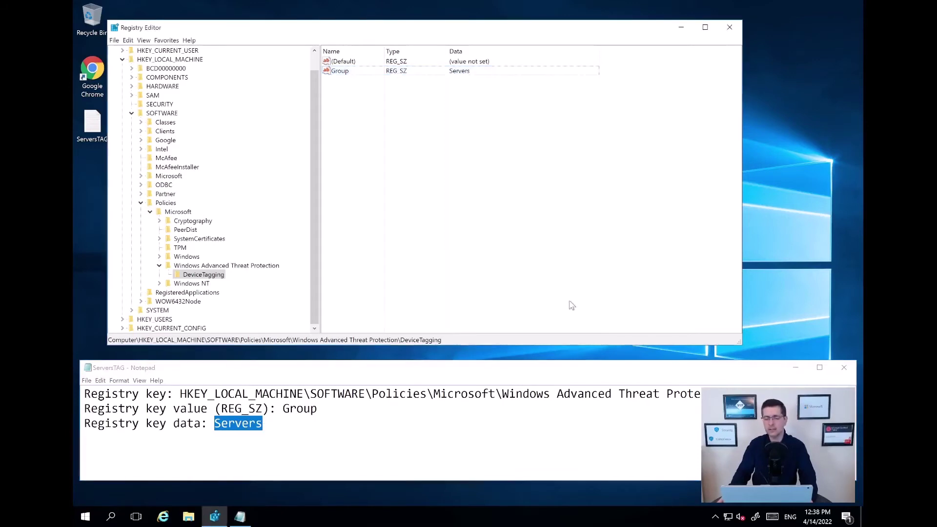
click(844, 367)
click(731, 28)
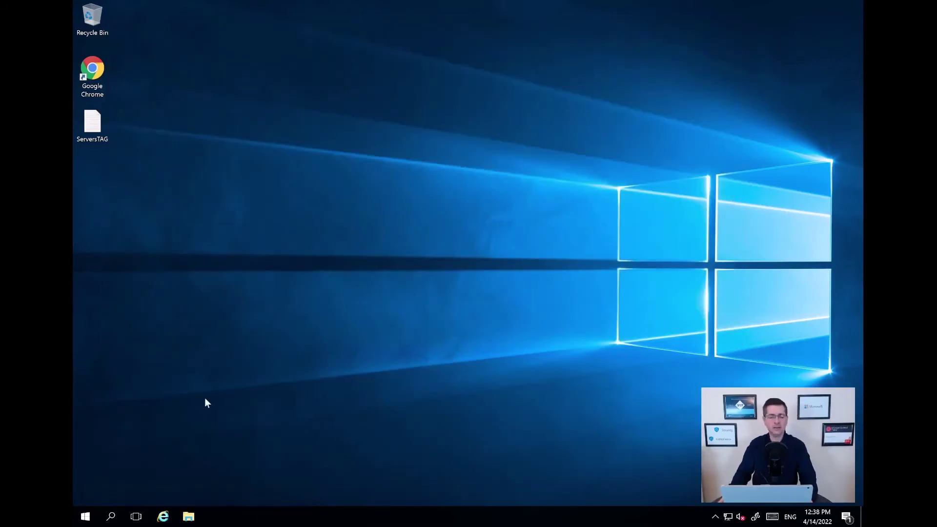
- Restart the server from the Start menu power options with the default reason
click(88, 520)
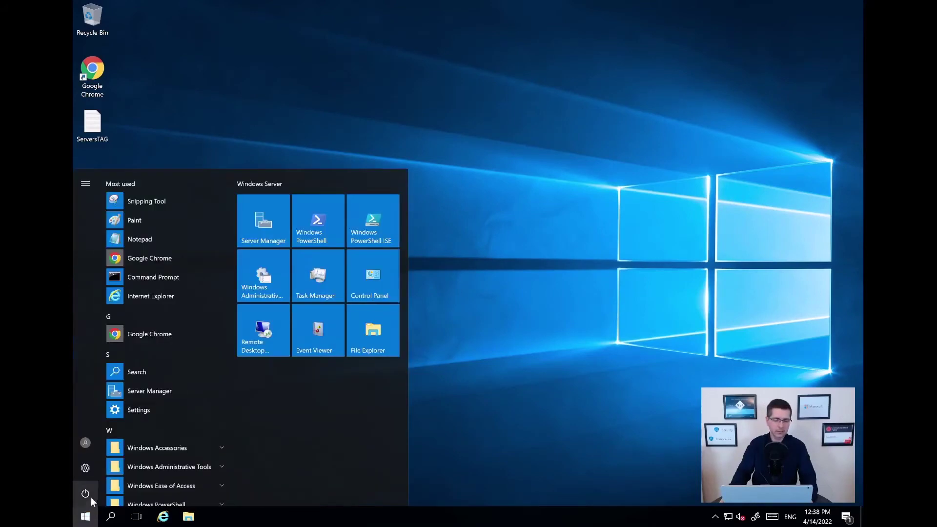
click(88, 494)
click(102, 467)
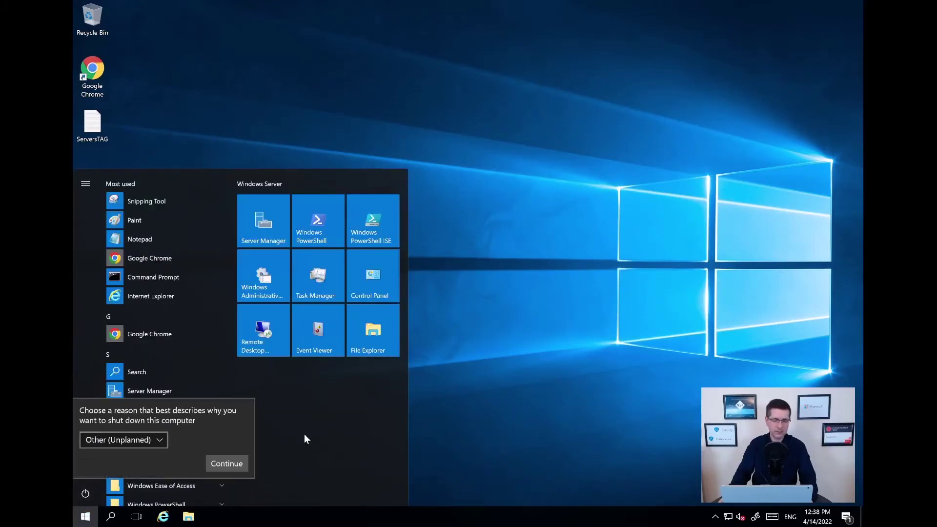
click(223, 464)
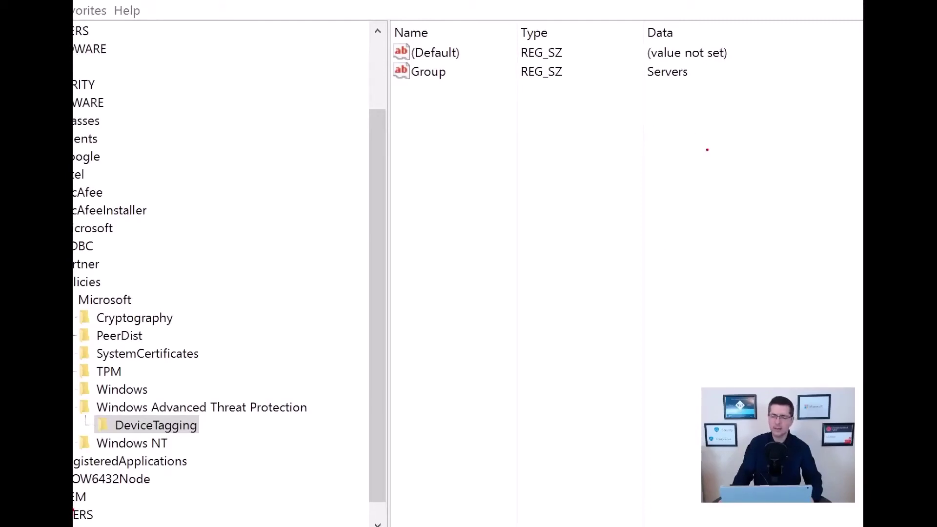
drag(643, 83, 697, 77)
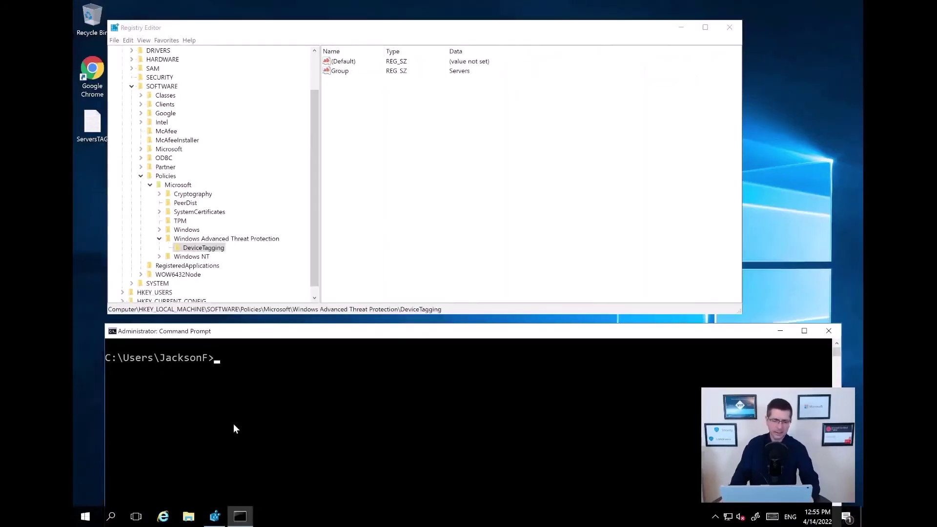
- After the reboot, run hostname in Command Prompt to confirm the machine is Server2016-10
click(235, 409)
text(hotanme)
key(Return)
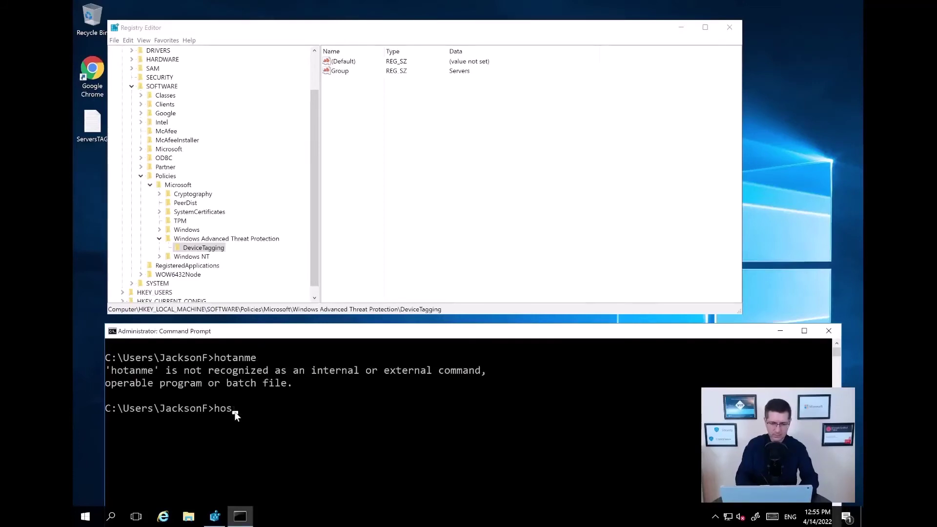
text(hostname)
key(Return)
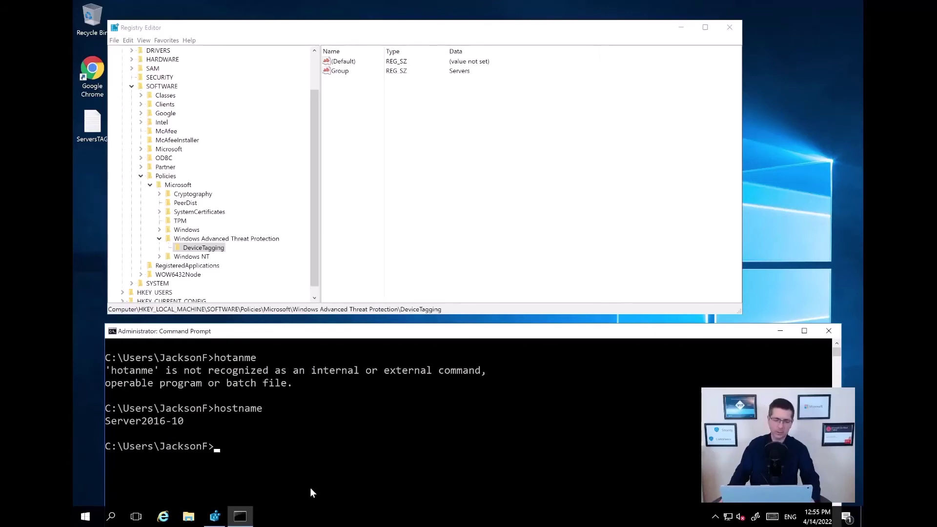
click(554, 5)
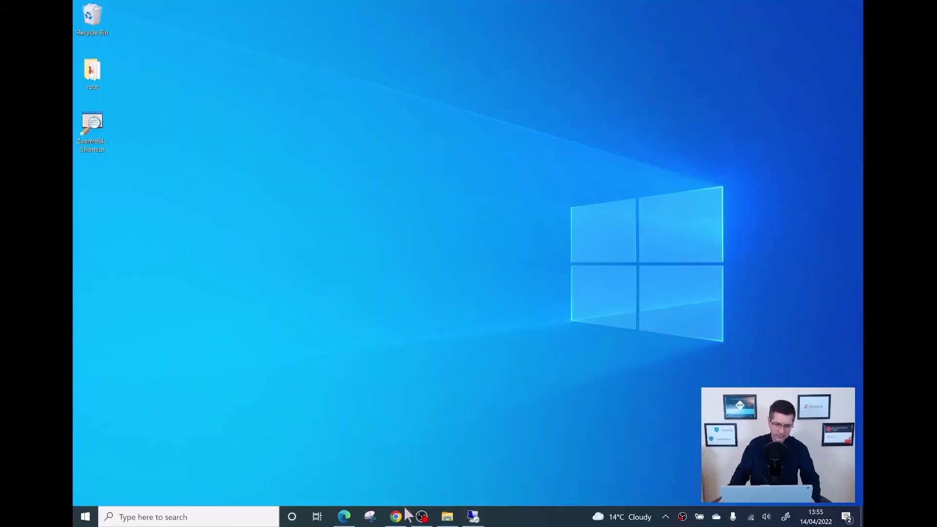
- Return to the Defender Device Inventory and scroll its filter panel down to the Tags section
click(398, 517)
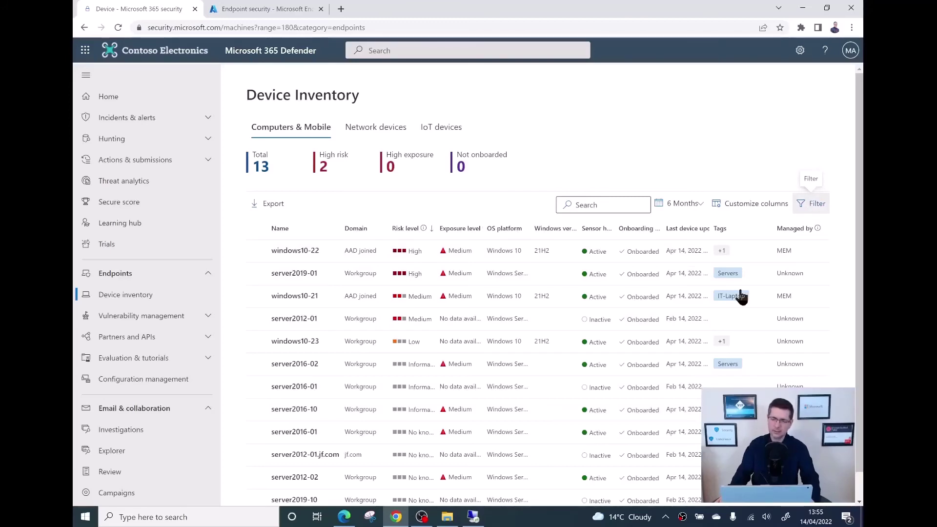
scroll(671, 298, down, 3)
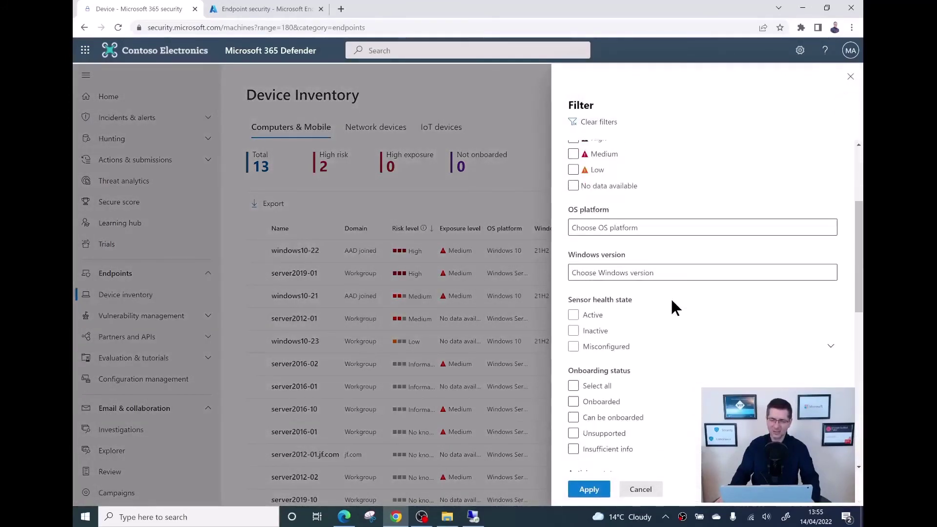
scroll(673, 307, down, 1)
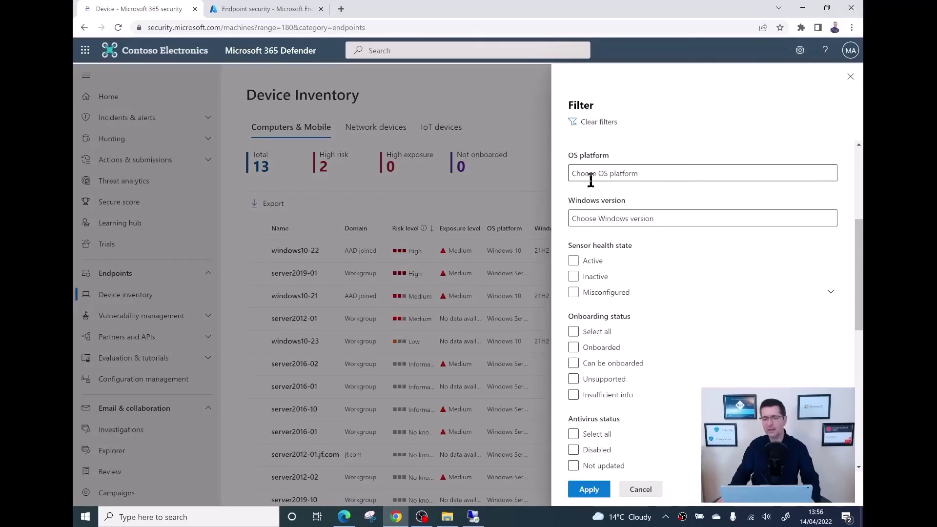
scroll(602, 271, down, 8)
- Filter the Device Inventory by the Servers tag, narrowing it to four devices including server2016-10
click(593, 214)
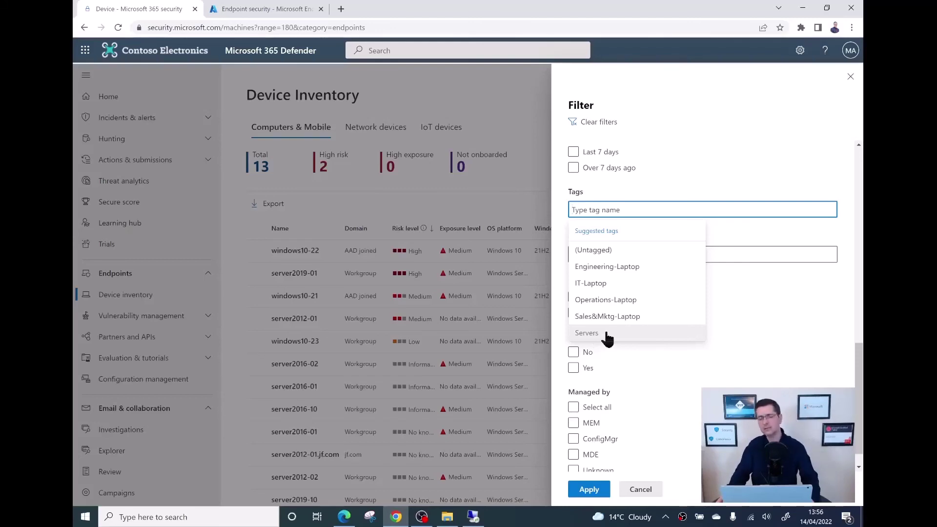
click(607, 337)
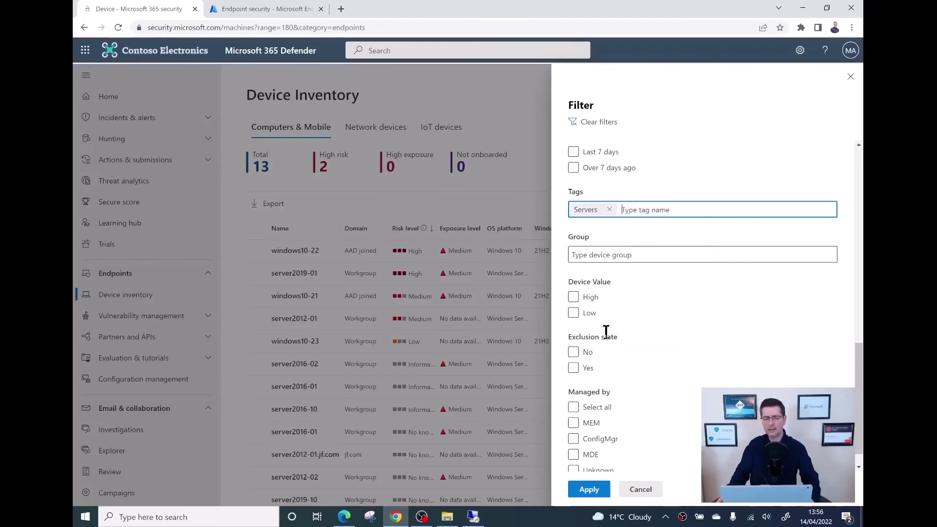
click(588, 489)
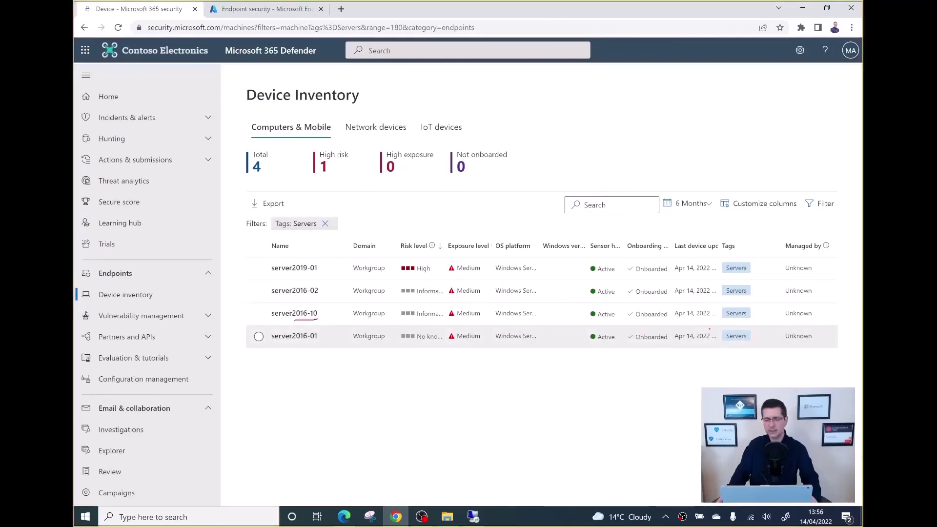
drag(724, 323, 759, 323)
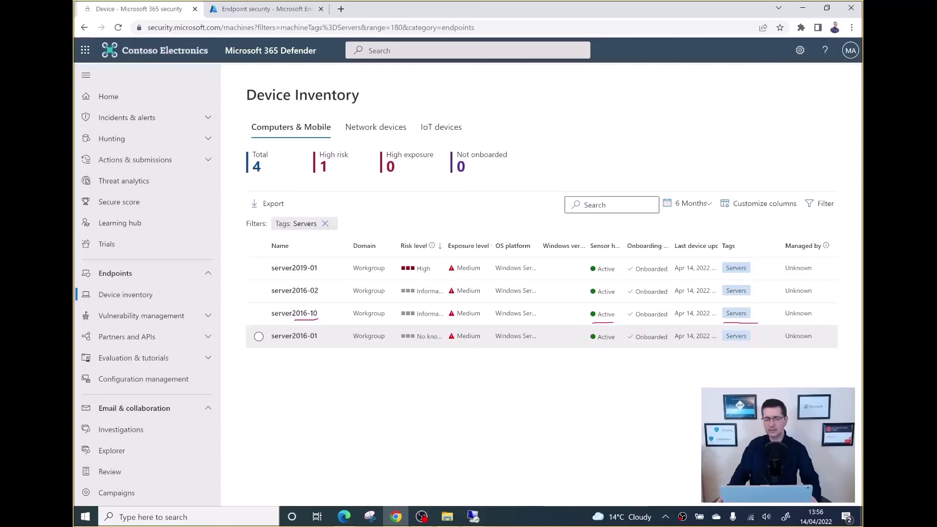